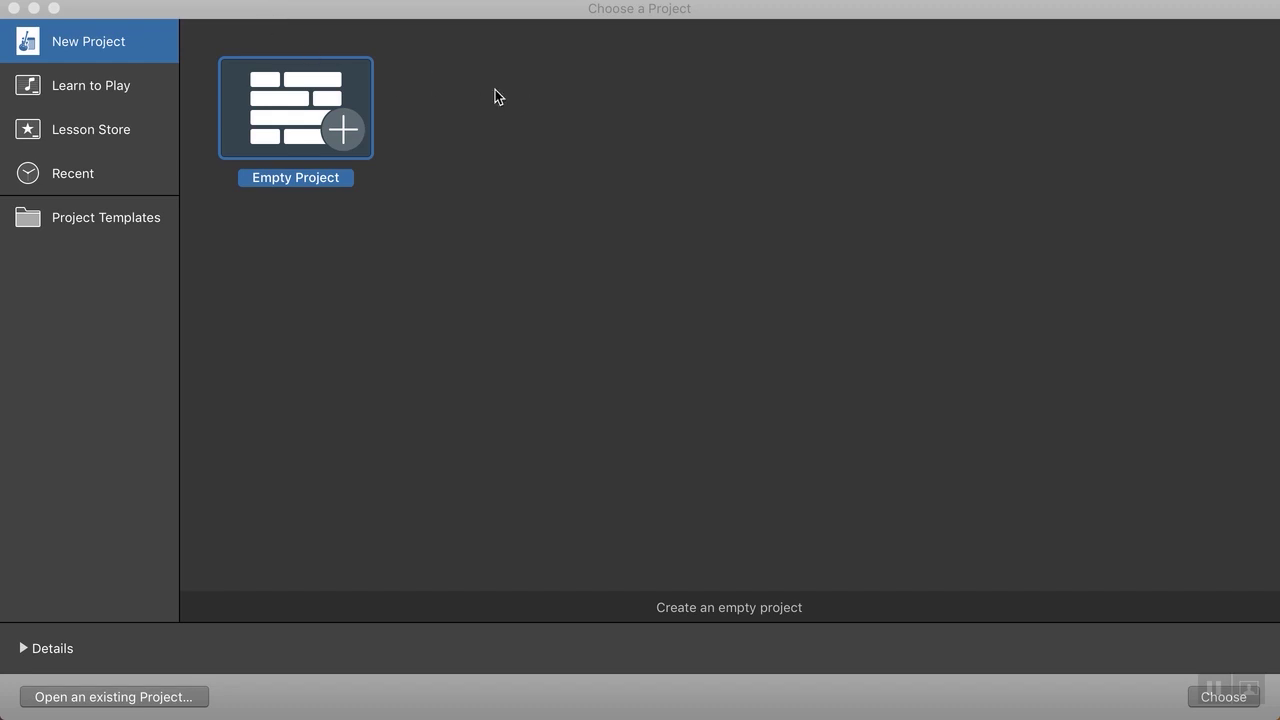
# - Choose Empty Project from the Choose a Project window's New Project templates
pyautogui.click(295, 127)
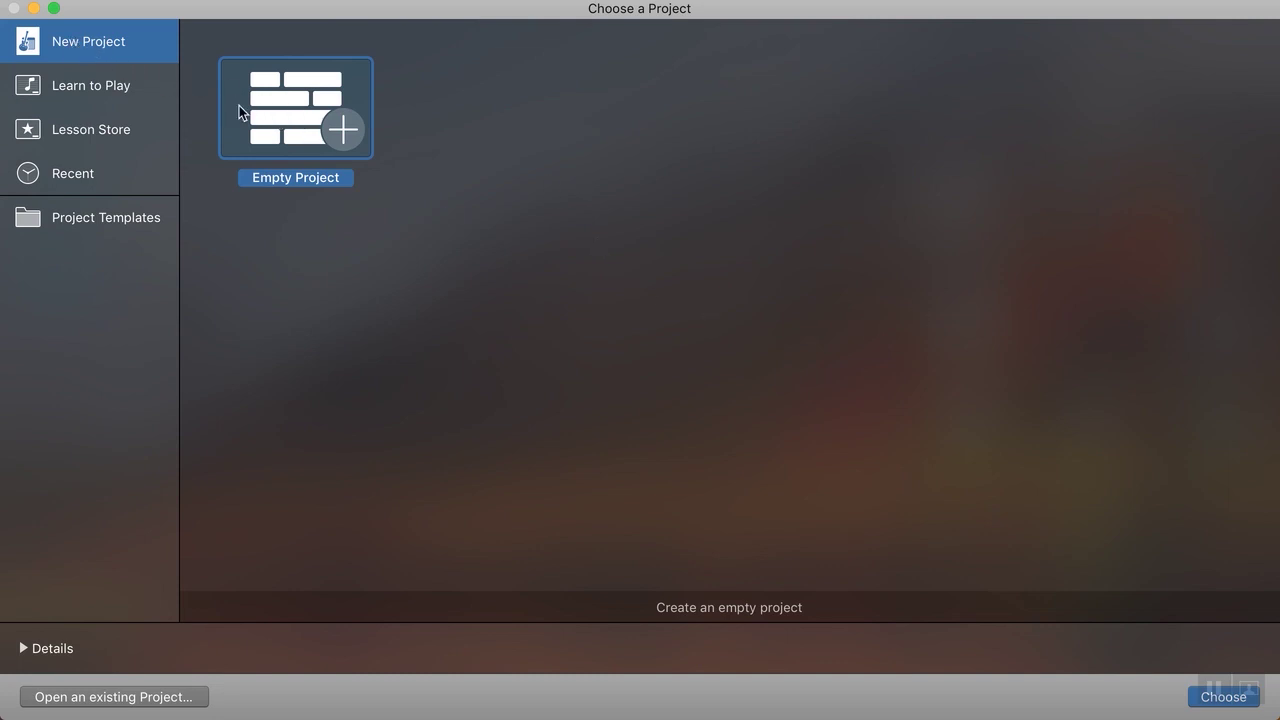
pyautogui.click(1195, 698)
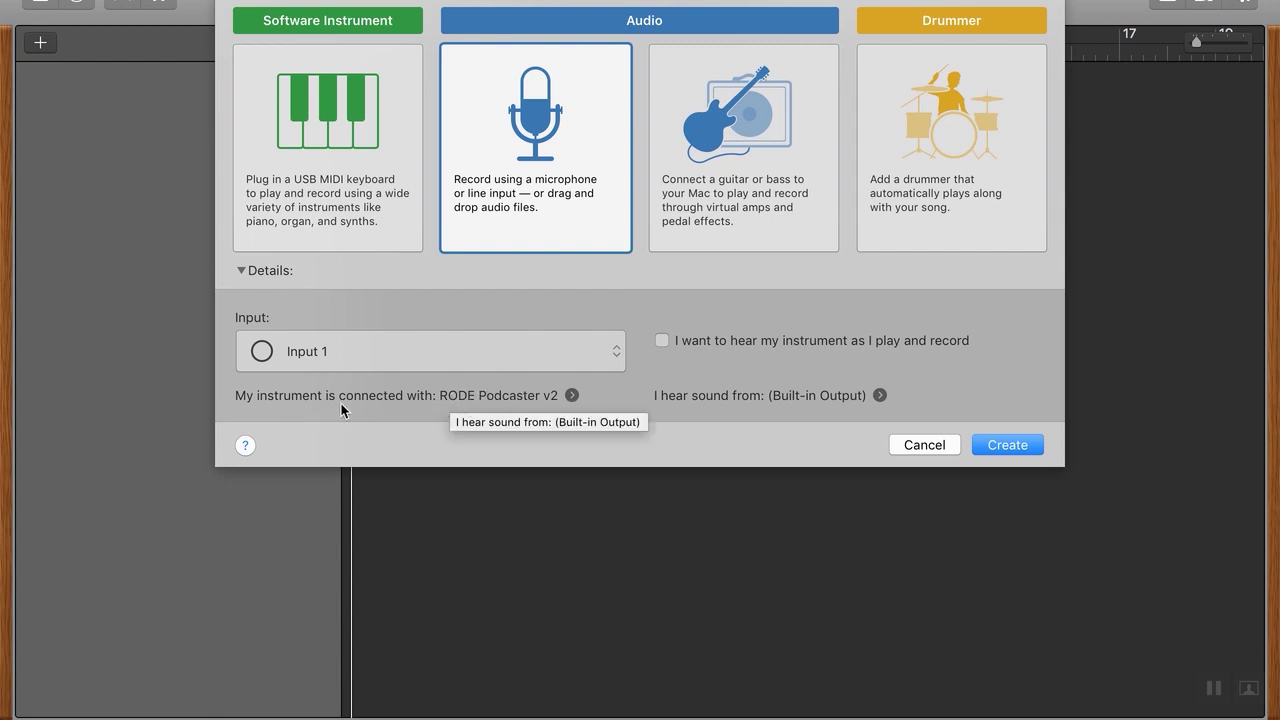
# - Try switching the audio input device to the built-in microphone in audio settings
pyautogui.click(571, 396)
pyautogui.click(464, 251)
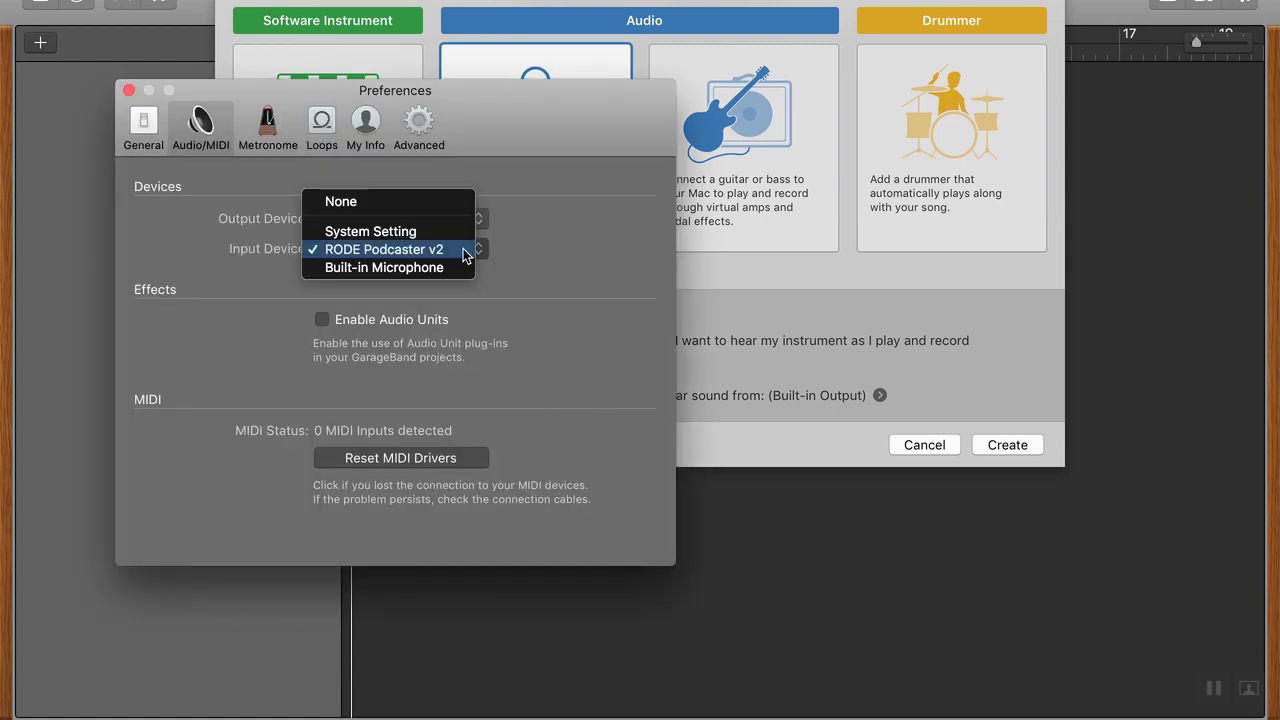
pyautogui.click(425, 268)
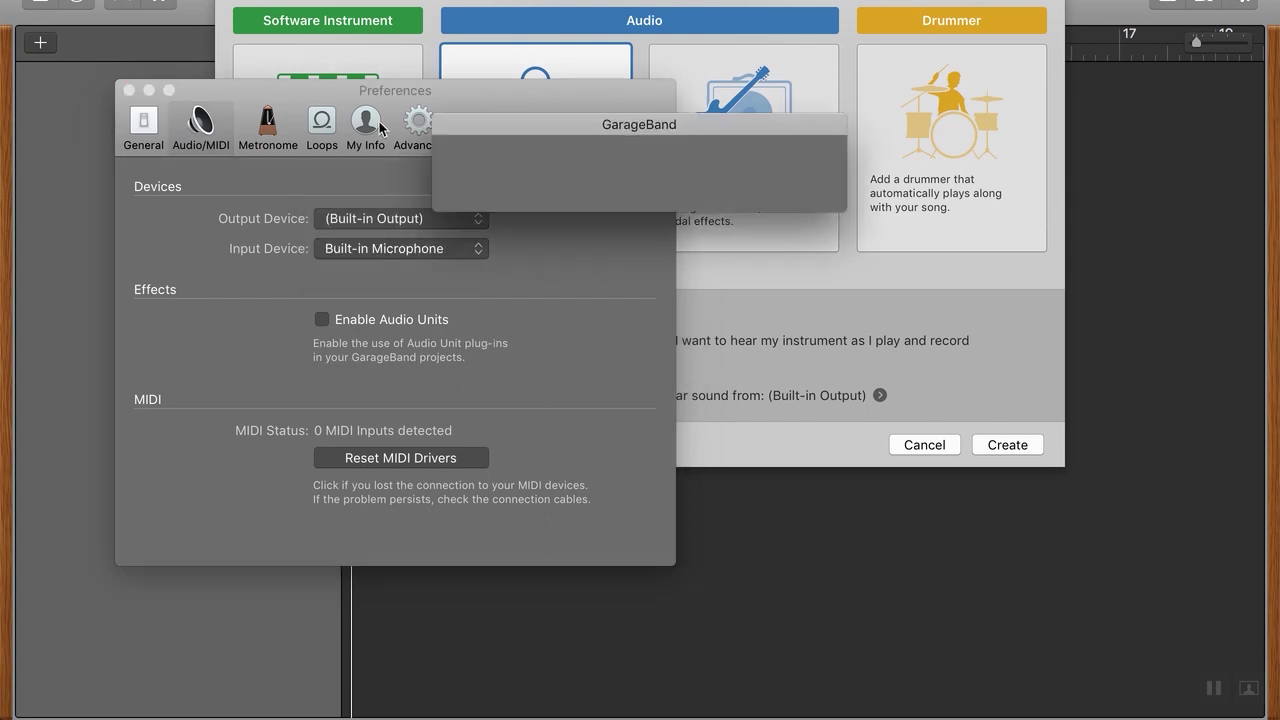
pyautogui.click(806, 231)
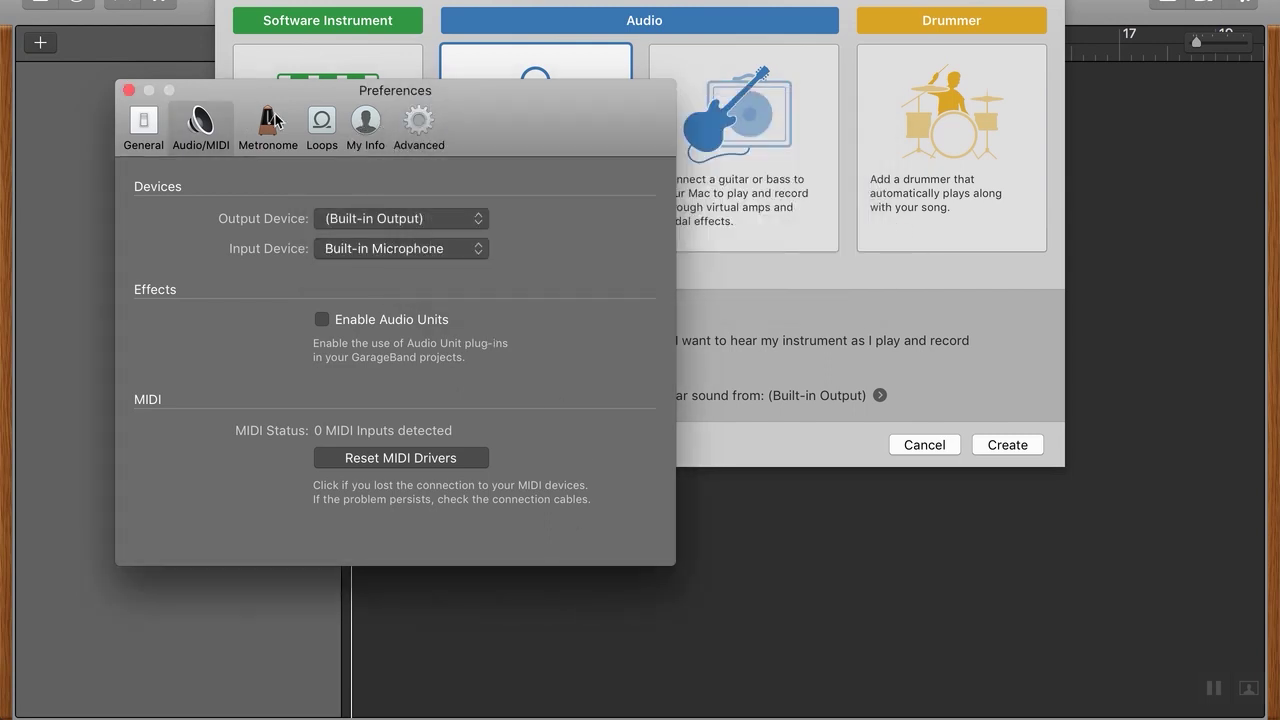
pyautogui.click(129, 90)
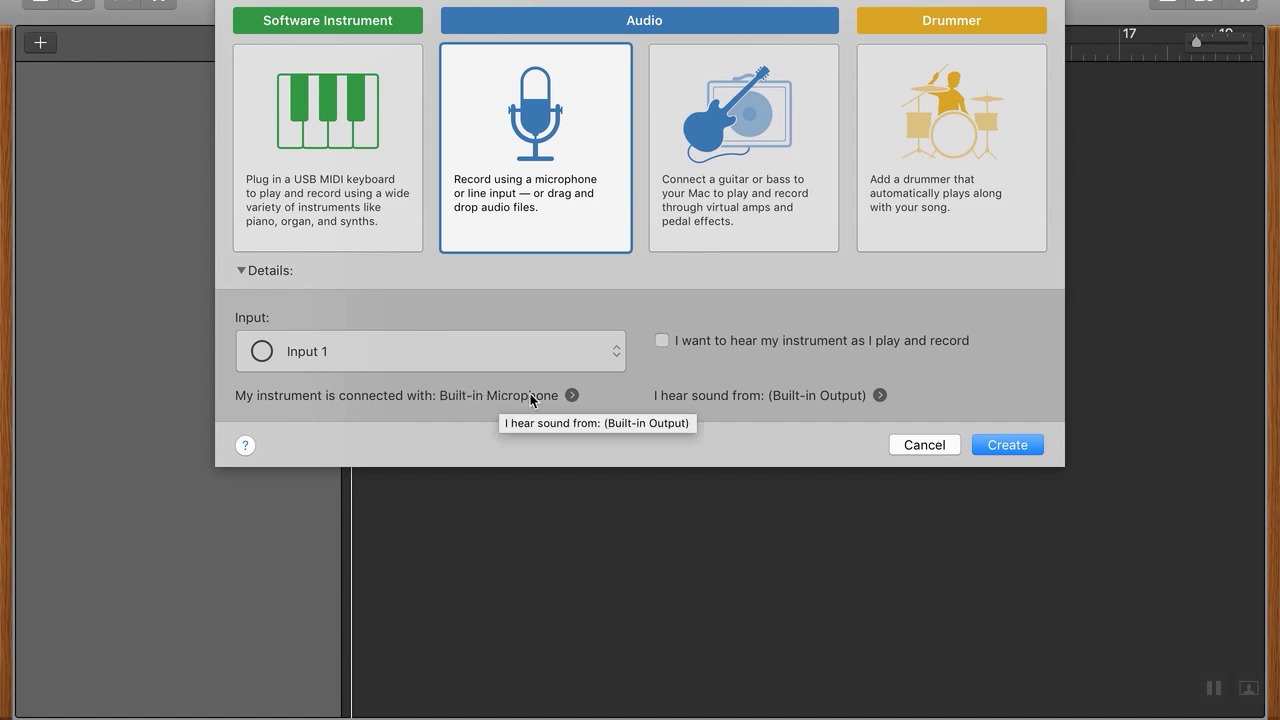
# - Set the input device back to RODE Podcaster v2, then create the Audio track
pyautogui.click(571, 395)
pyautogui.click(389, 255)
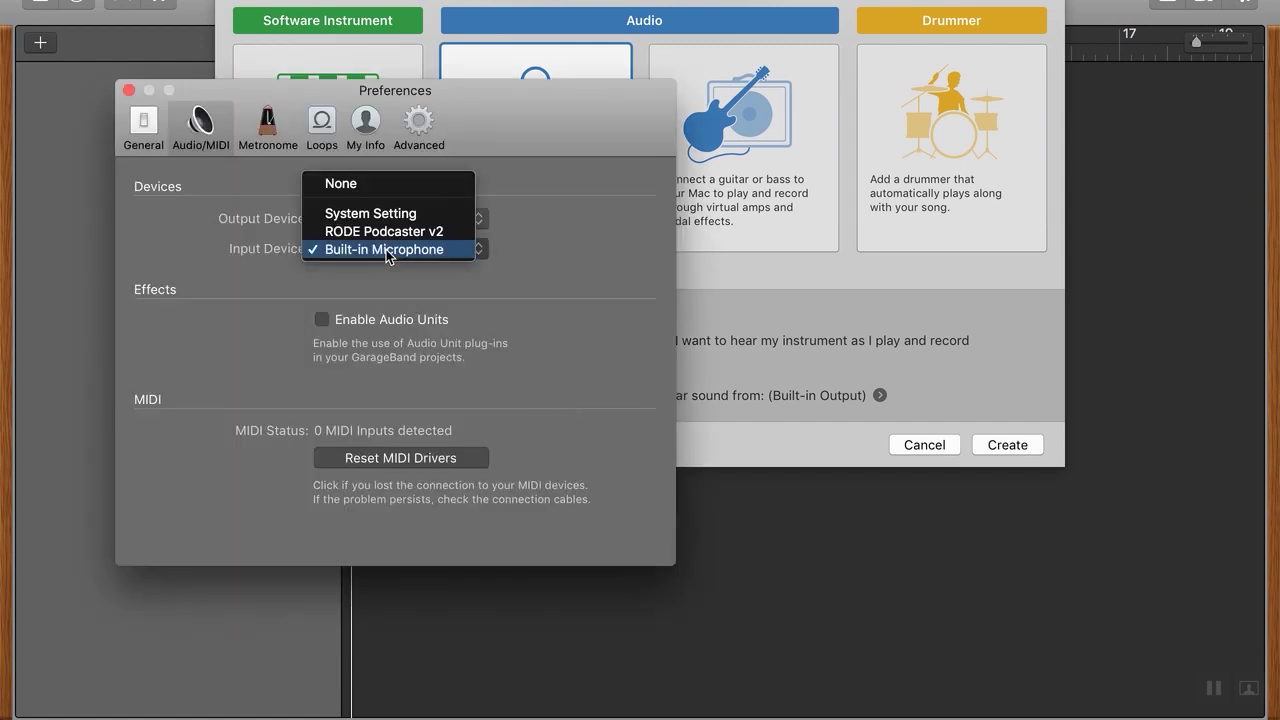
pyautogui.click(375, 232)
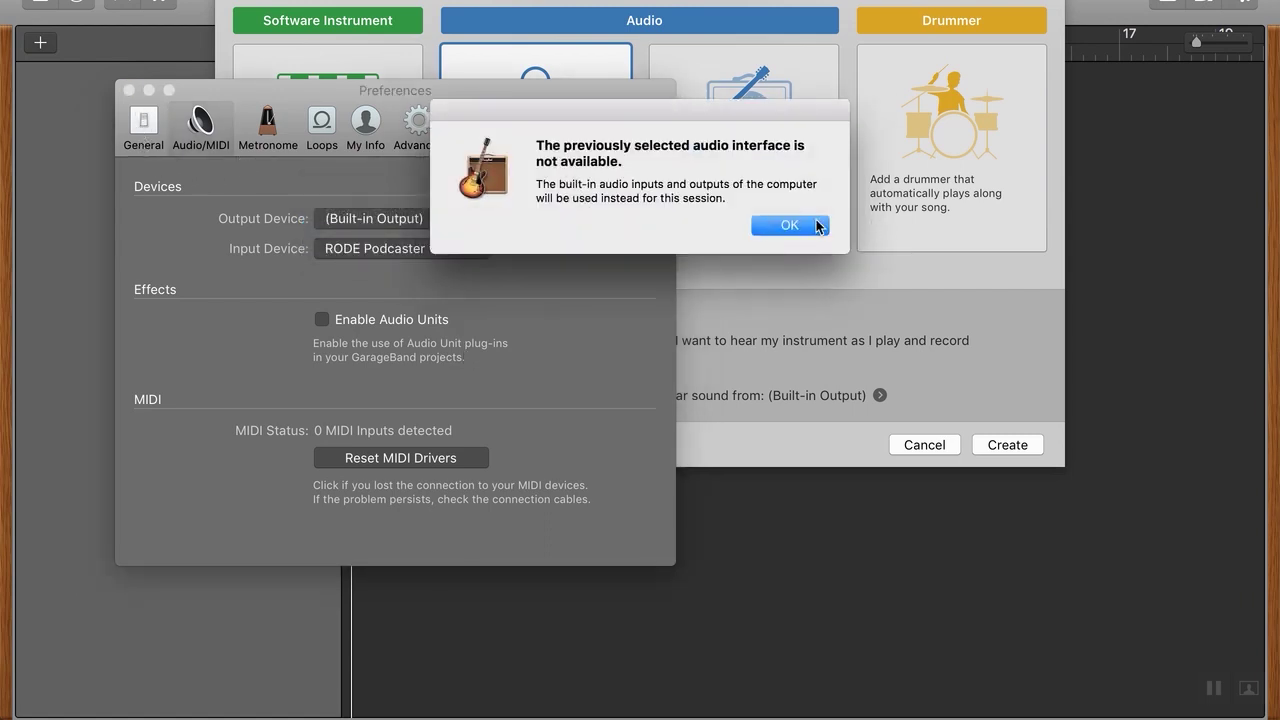
pyautogui.click(776, 222)
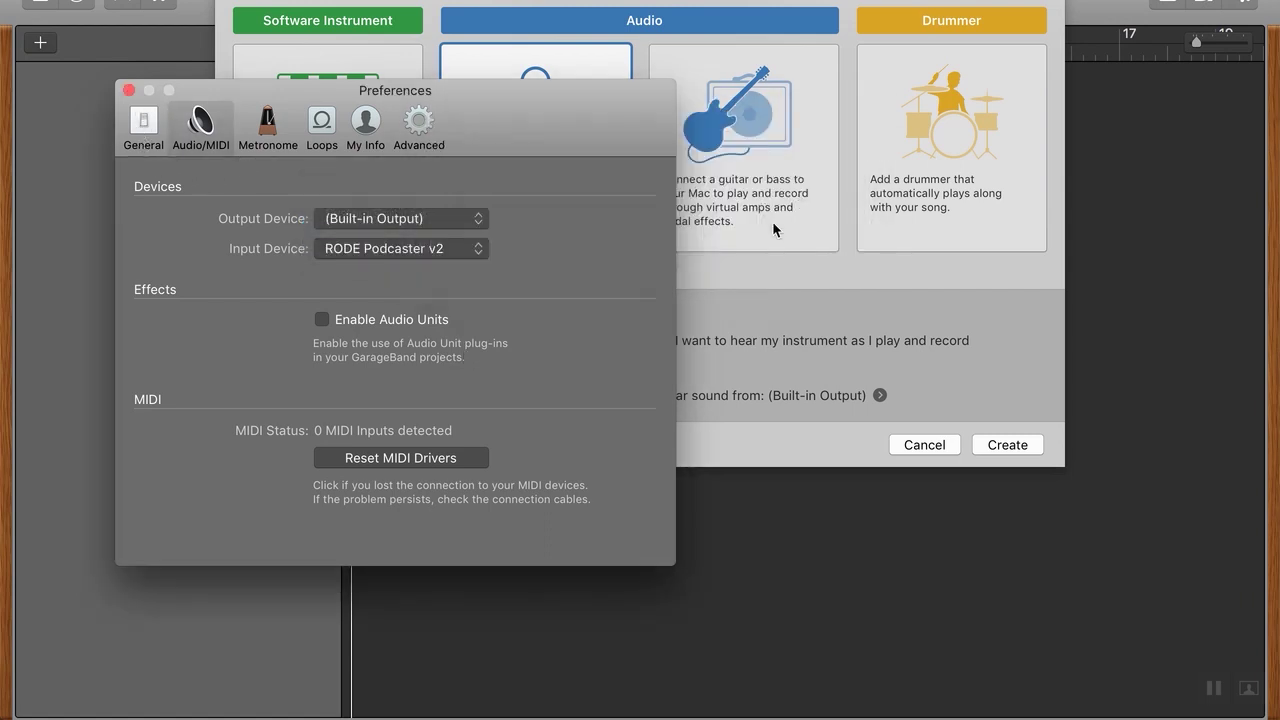
pyautogui.click(129, 91)
pyautogui.click(554, 214)
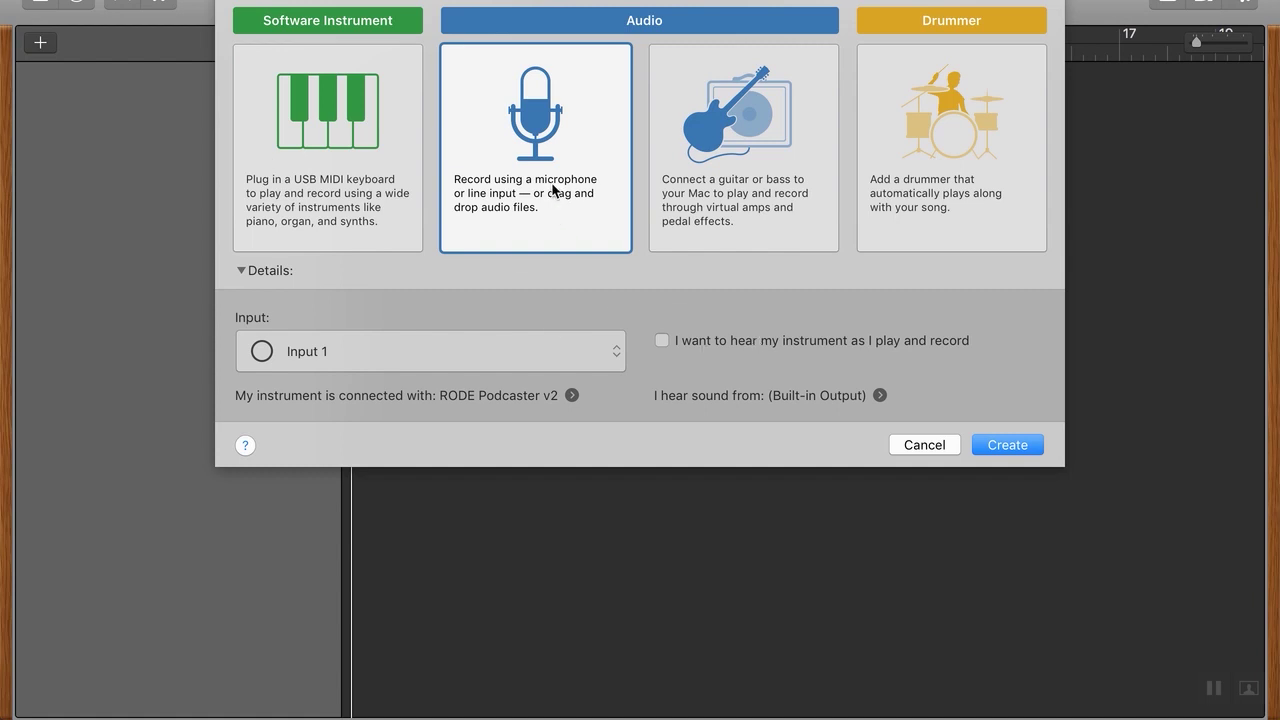
pyautogui.click(1014, 445)
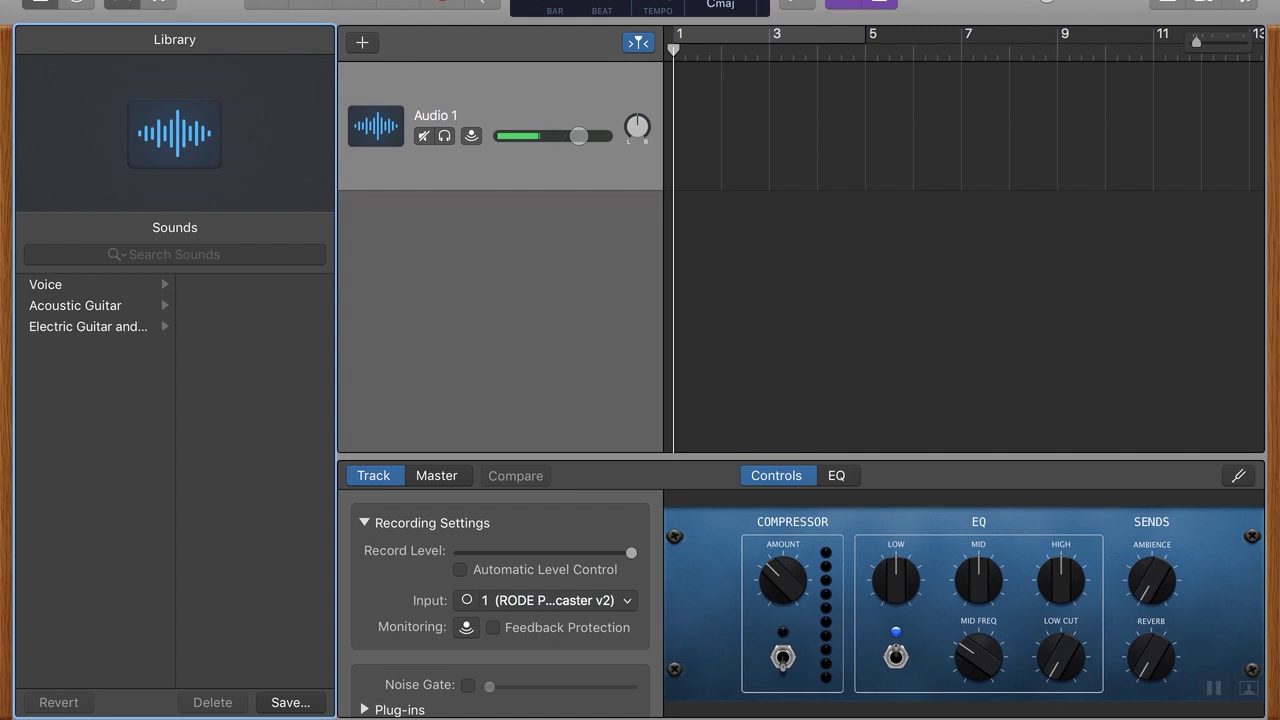
# - Turn off the metronome and the 1234 count-in in the control bar
pyautogui.moveTo(406, 5)
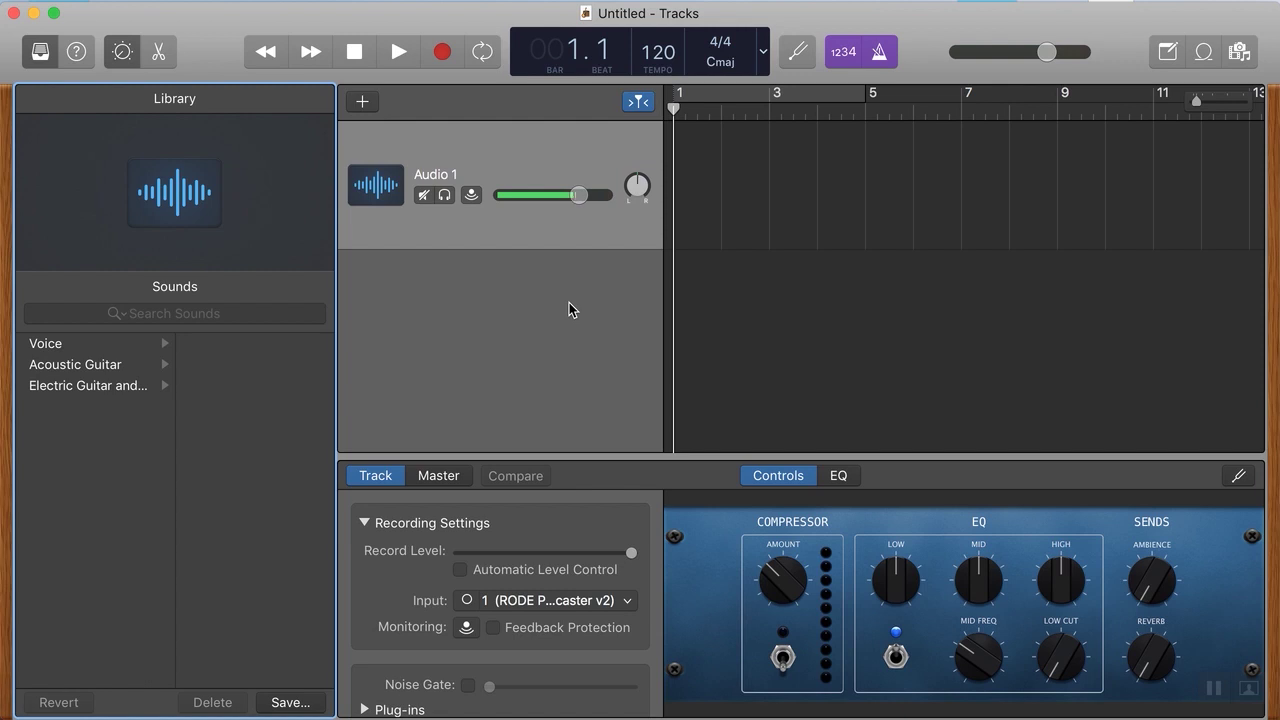
pyautogui.click(878, 56)
pyautogui.click(843, 53)
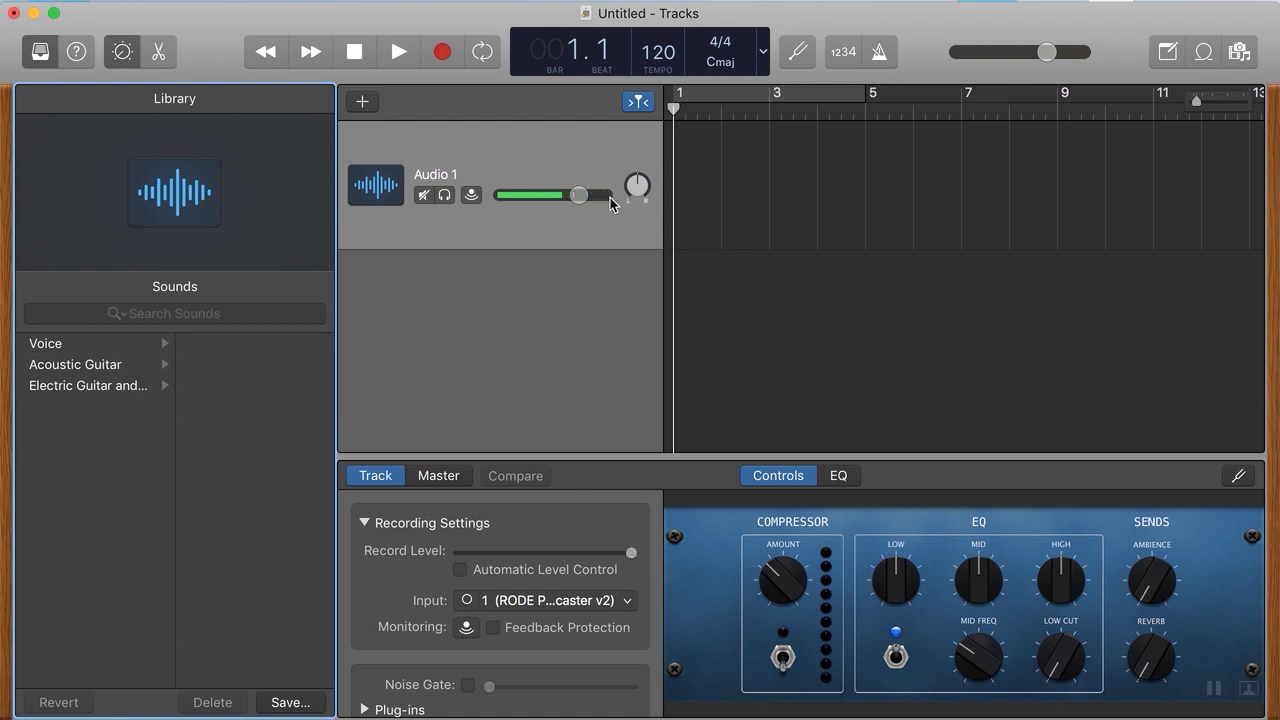
pyautogui.moveTo(629, 554); pyautogui.dragTo(536, 558)
pyautogui.moveTo(540, 556); pyautogui.dragTo(646, 563)
pyautogui.click(628, 606)
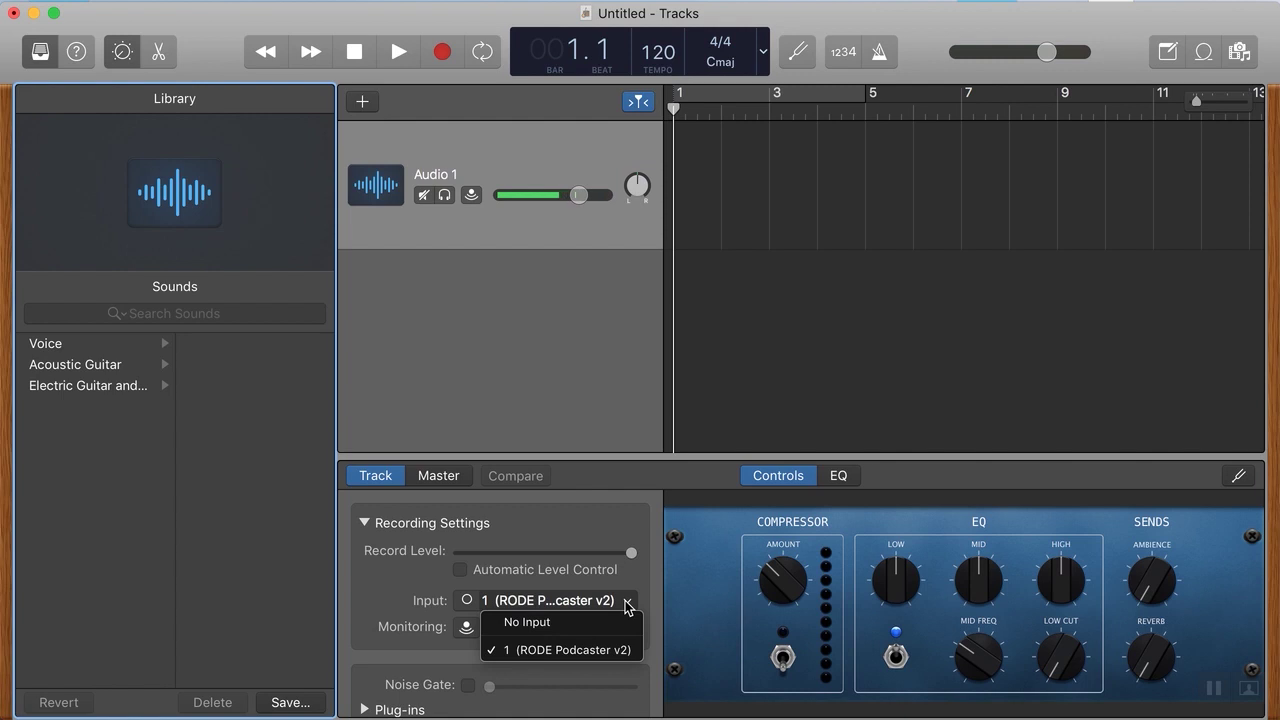
pyautogui.click(585, 651)
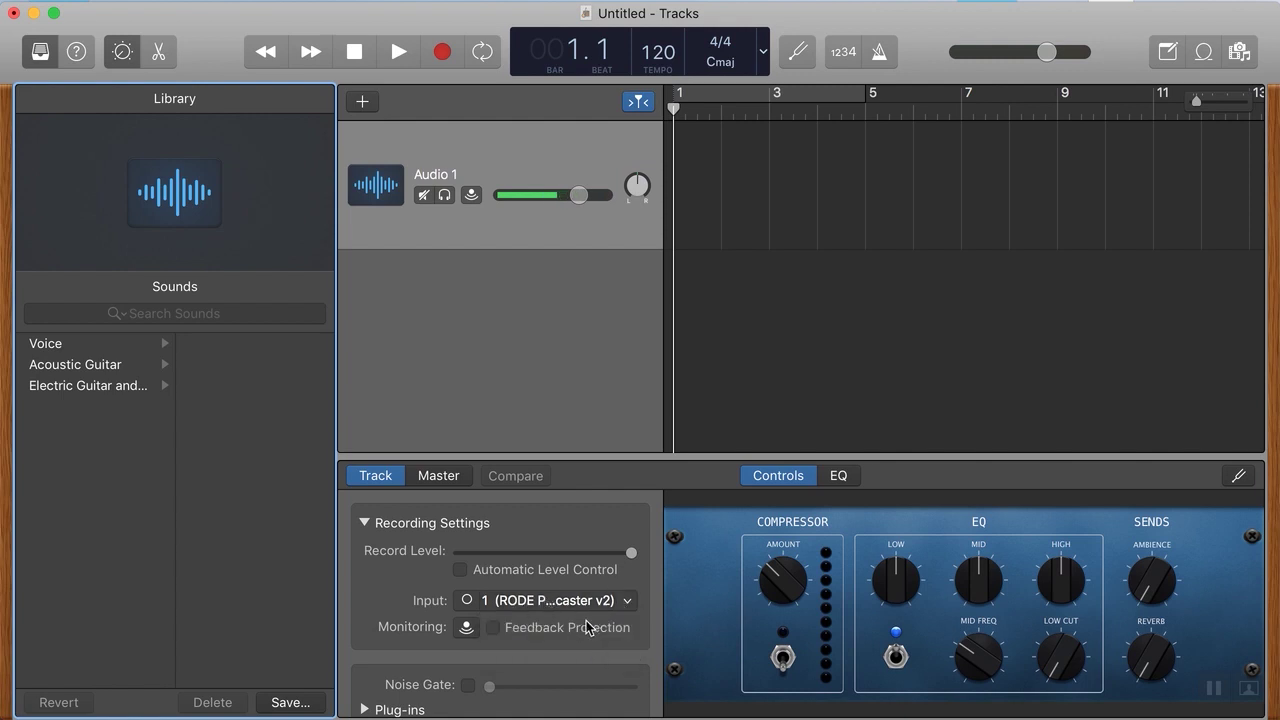
pyautogui.click(509, 334)
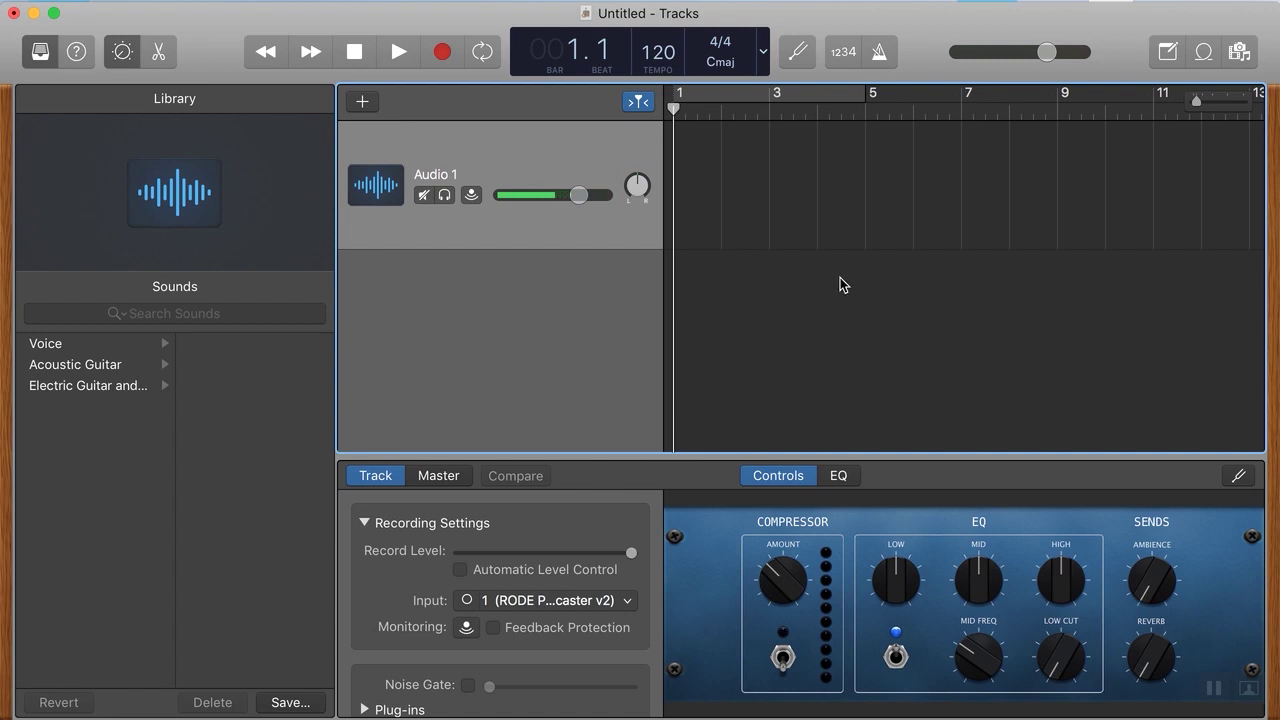
pyautogui.click(449, 59)
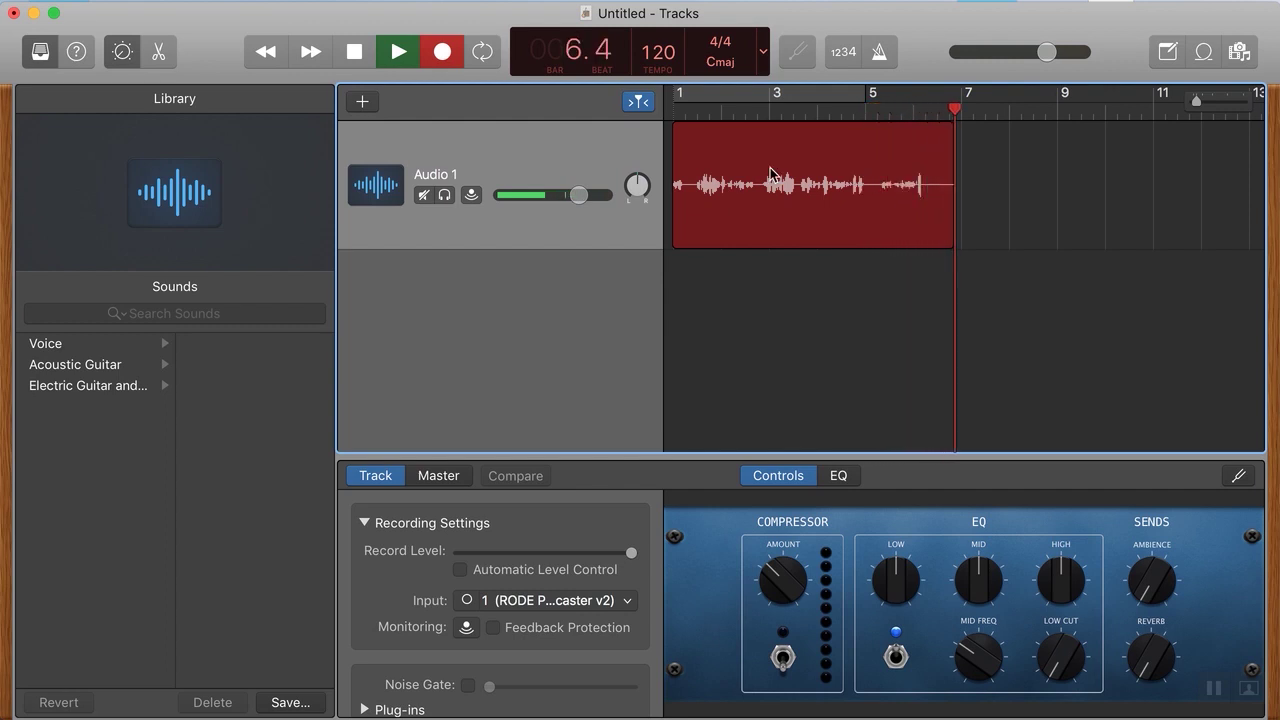
# - Stop recording and playback, leaving the Untitled_1#01 take spanning bars 1 to 9
pyautogui.click(443, 53)
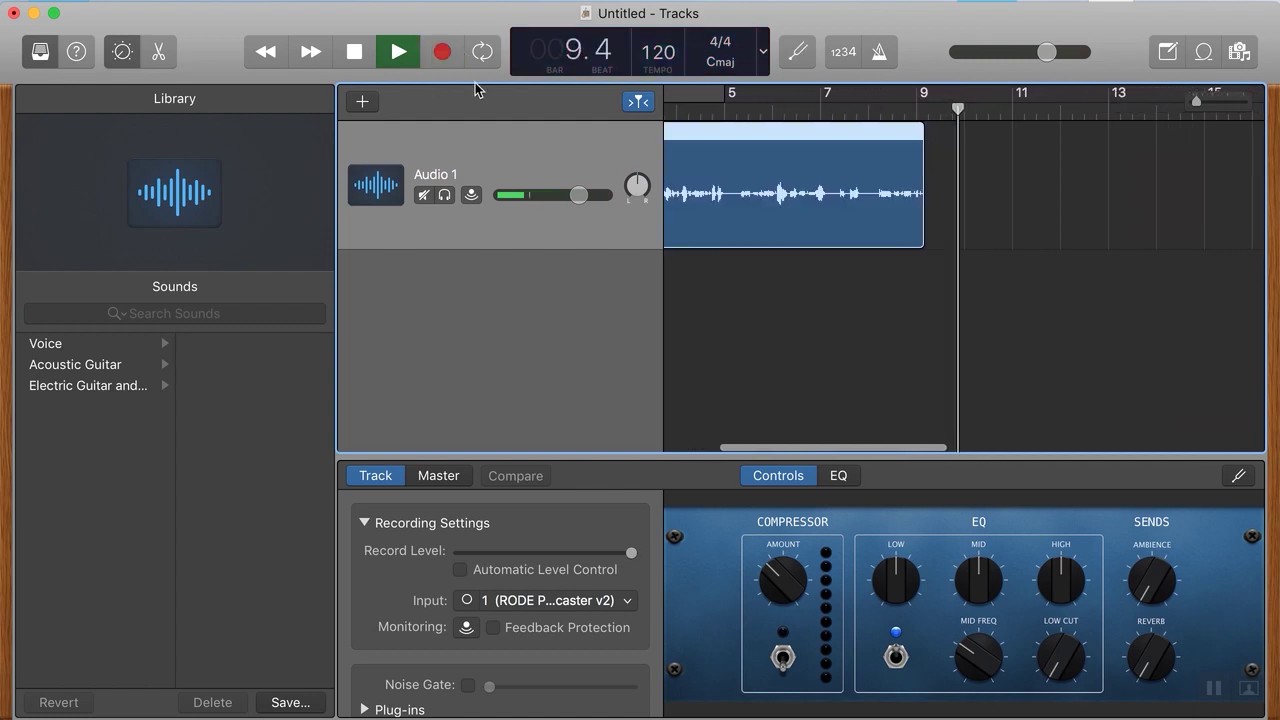
pyautogui.press('space')
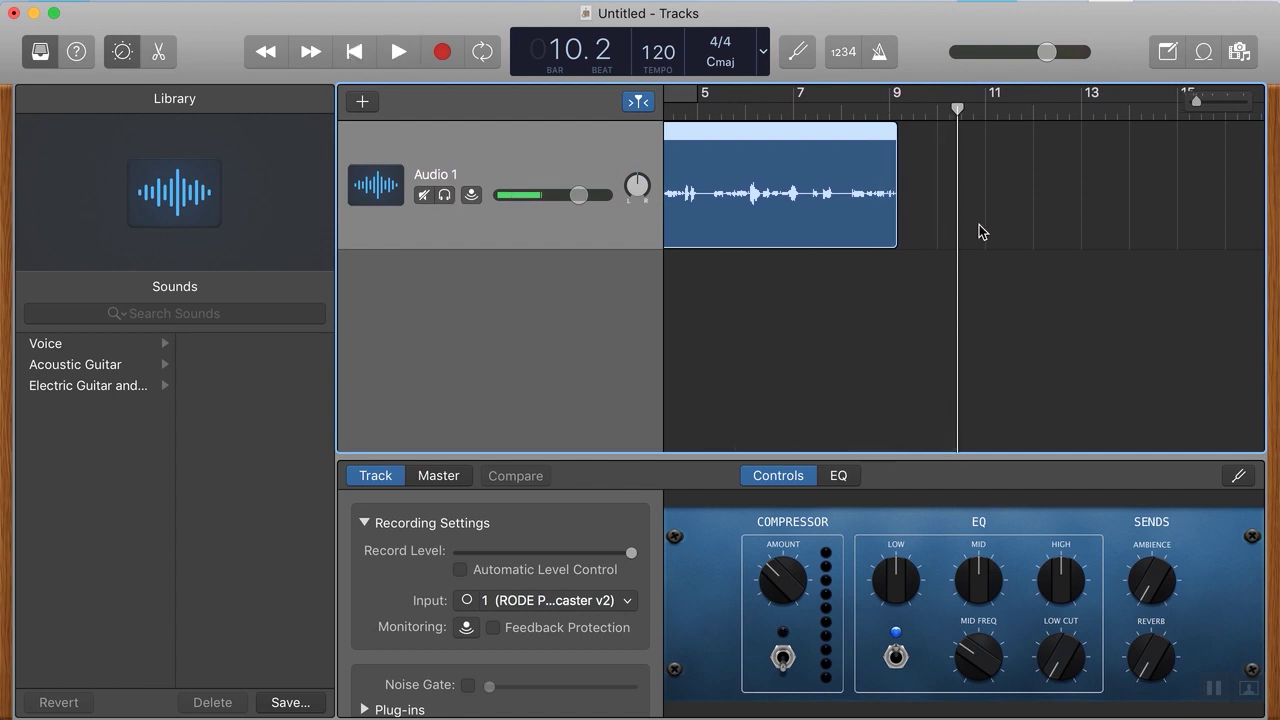
pyautogui.moveTo(866, 190)
pyautogui.hscroll(-3, 813, 314)
# - Scroll the Tracks area left so the ruler starts at bar 1
pyautogui.hscroll(-2, 813, 307)
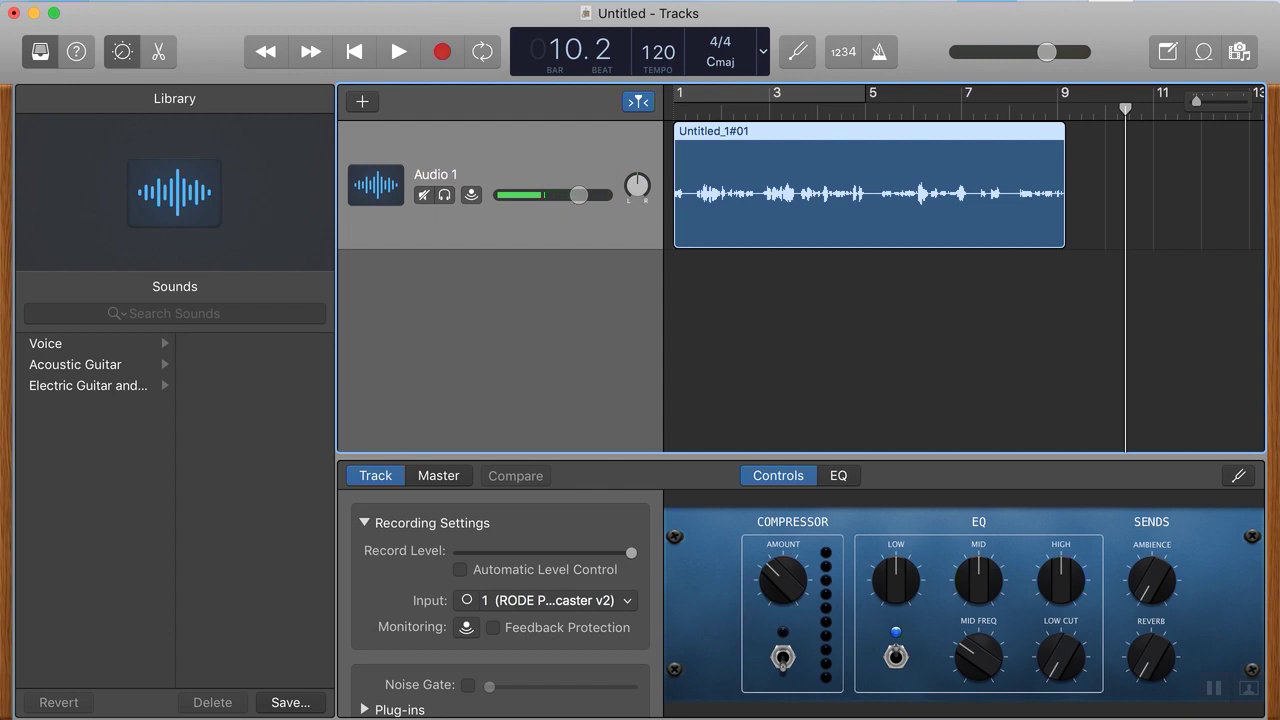
# - Export Song to Disk as WAVE, 16-bit CD quality, named 'my-podcast-recording'
pyautogui.click(410, 0)
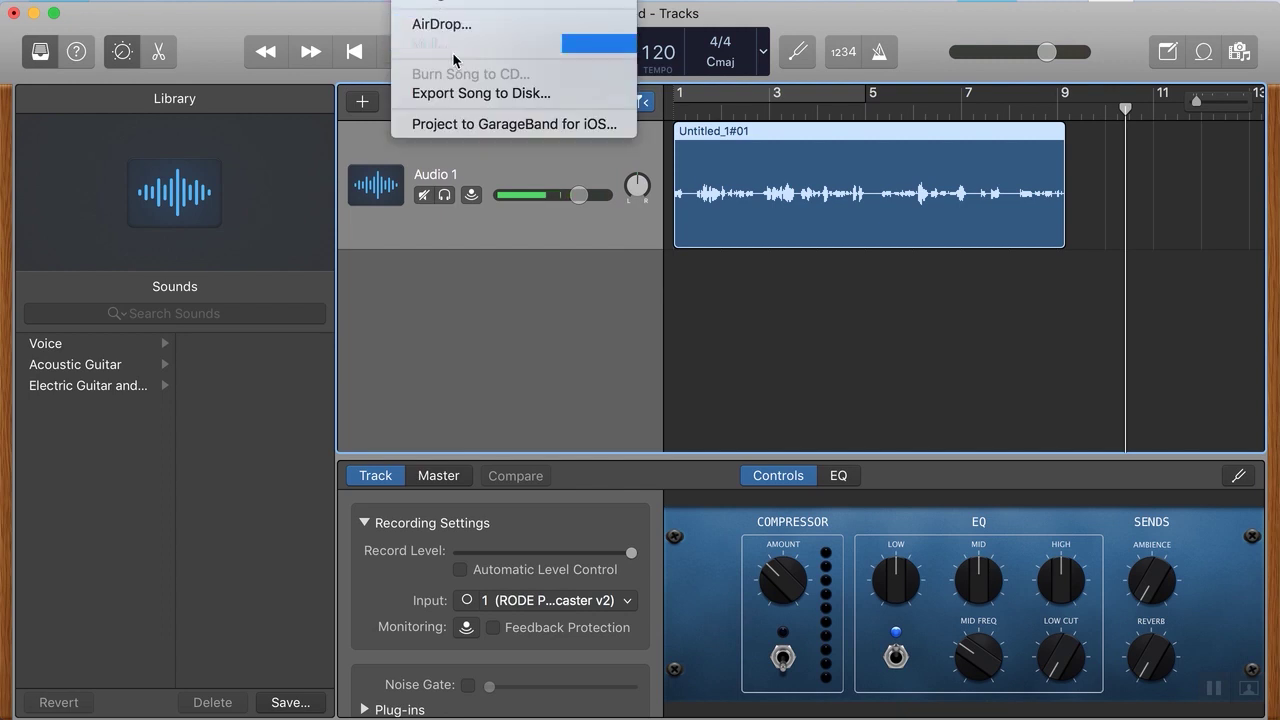
pyautogui.click(467, 95)
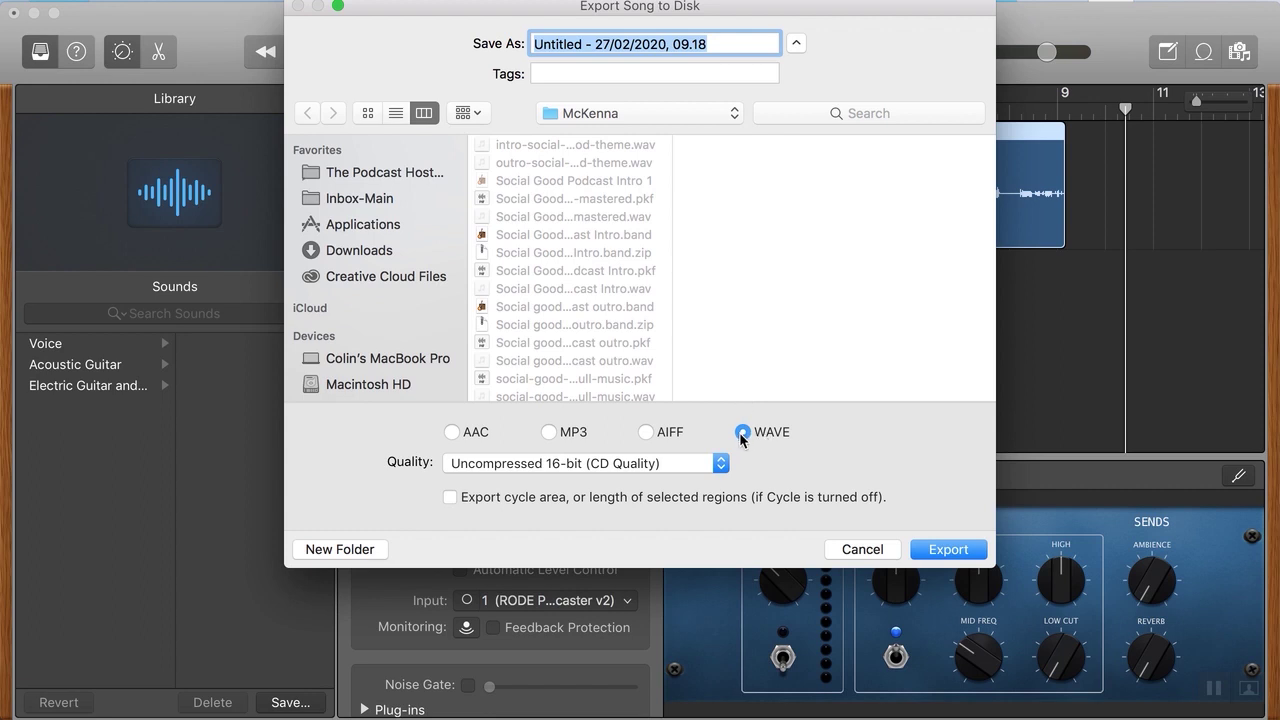
pyautogui.click(558, 432)
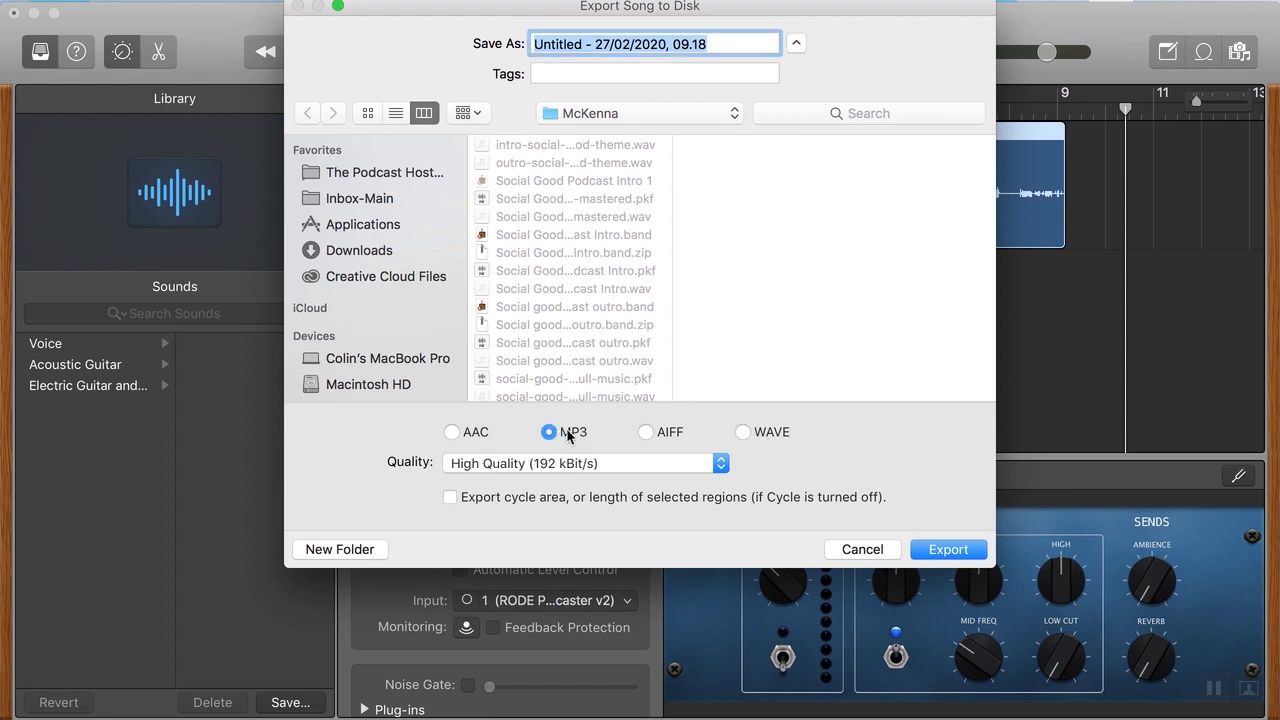
pyautogui.click(766, 436)
pyautogui.click(606, 463)
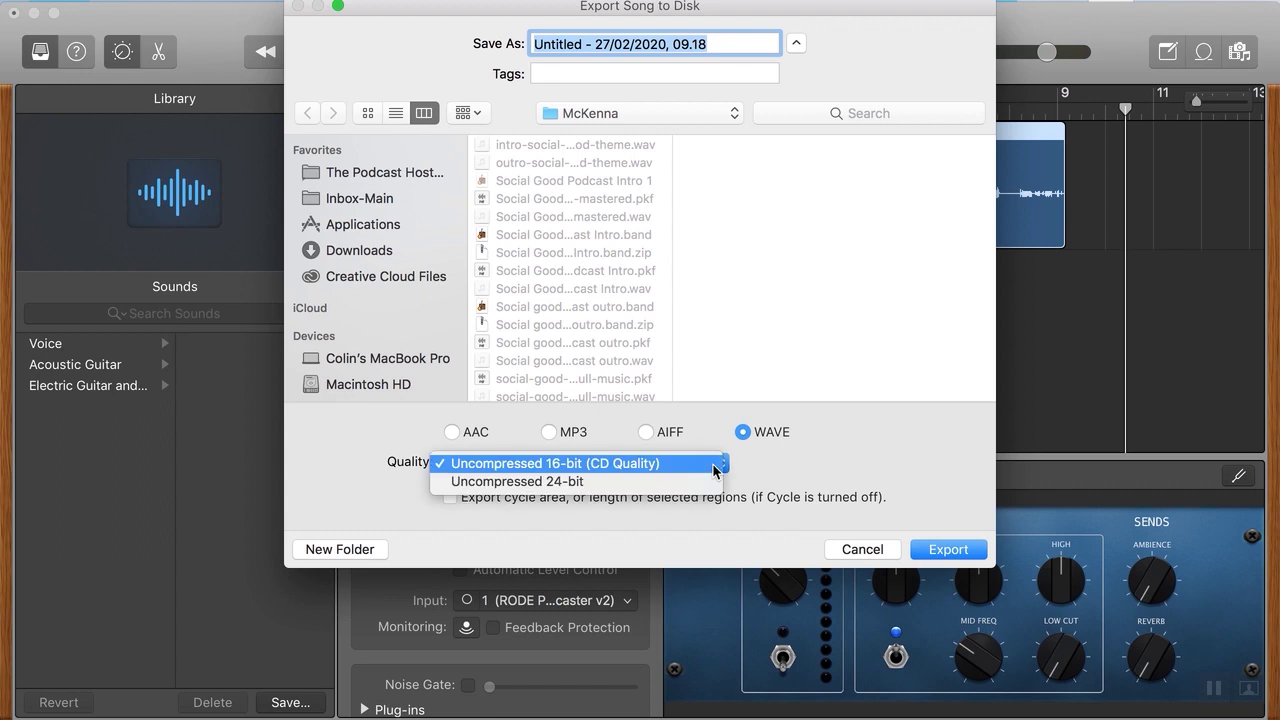
pyautogui.click(600, 463)
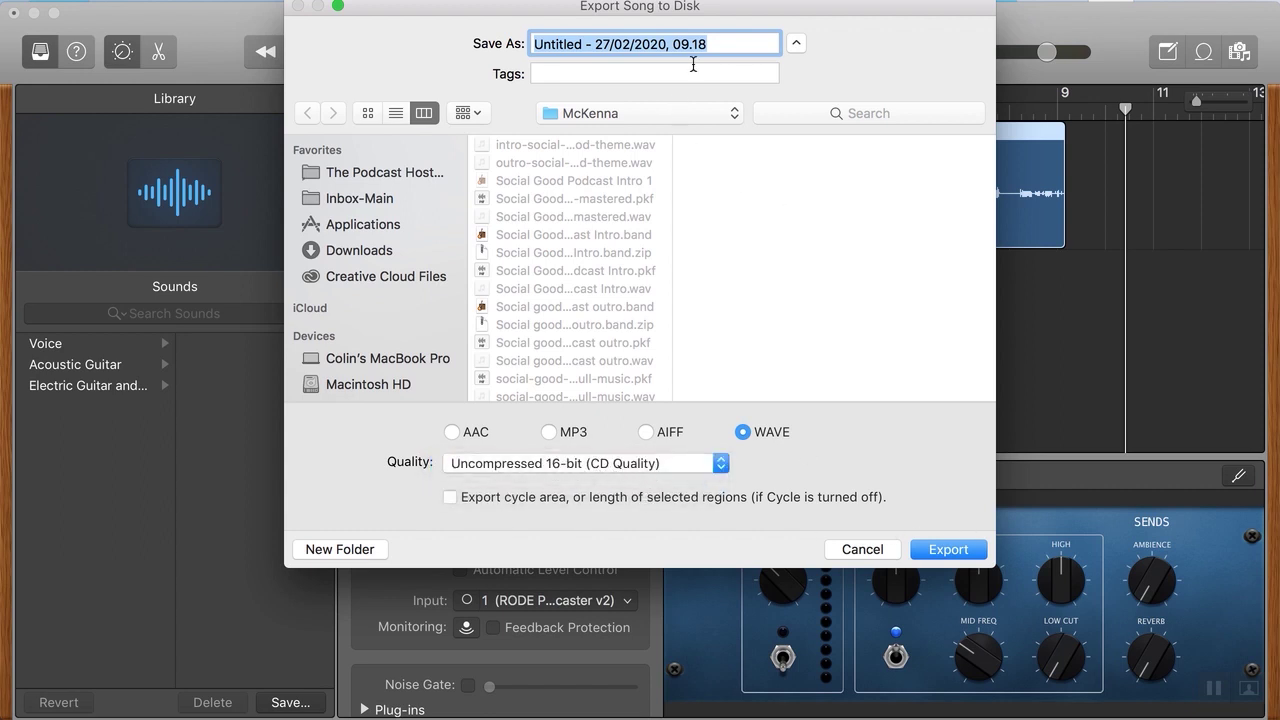
pyautogui.write('my-')
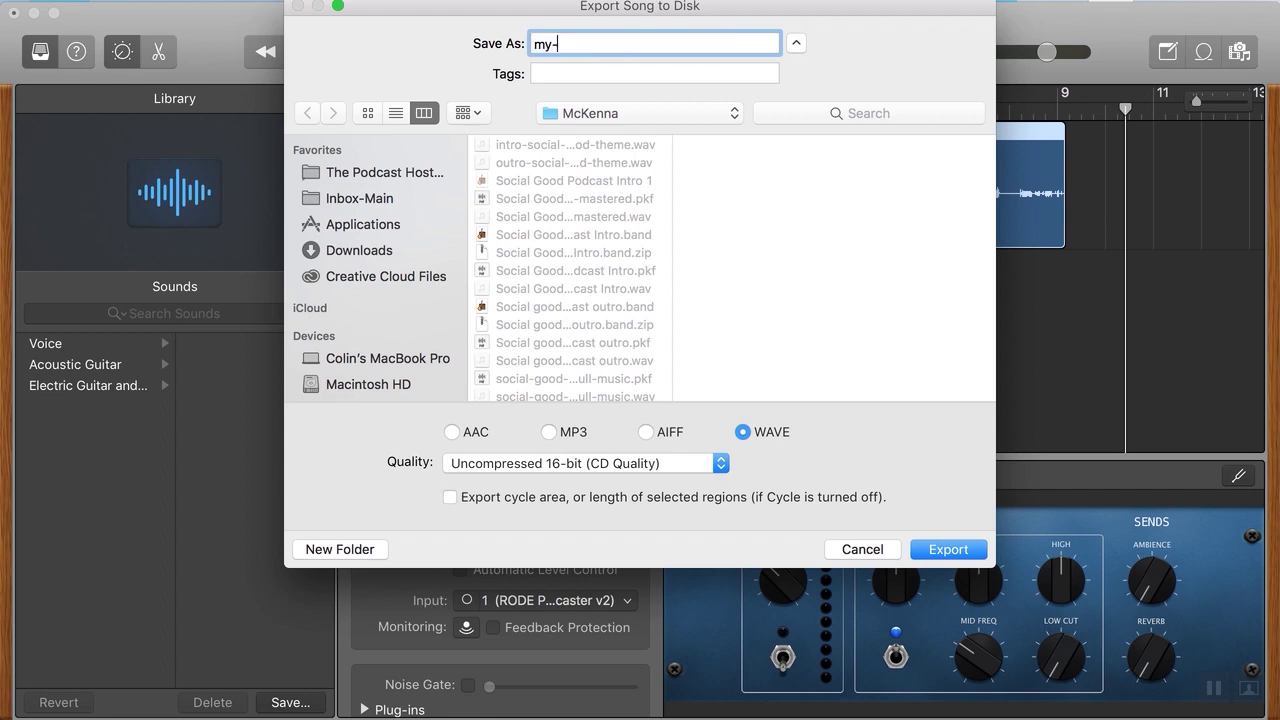
pyautogui.write('podcast-recording')
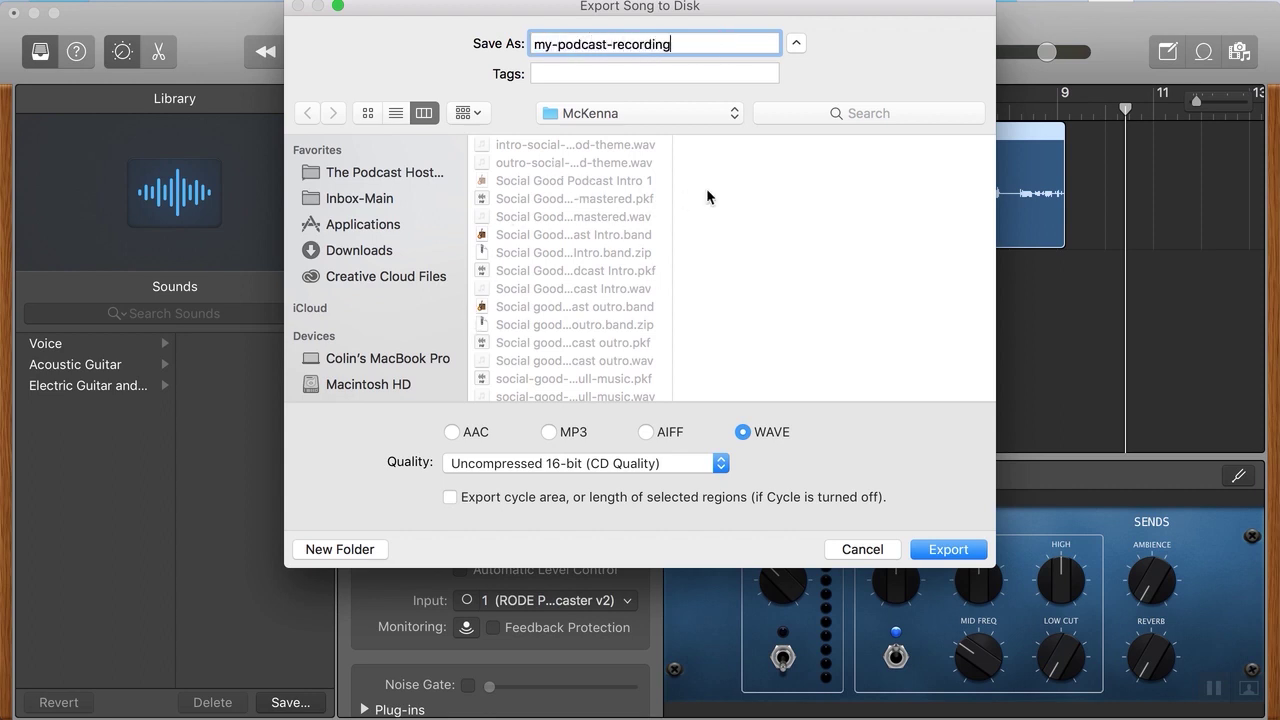
pyautogui.click(945, 549)
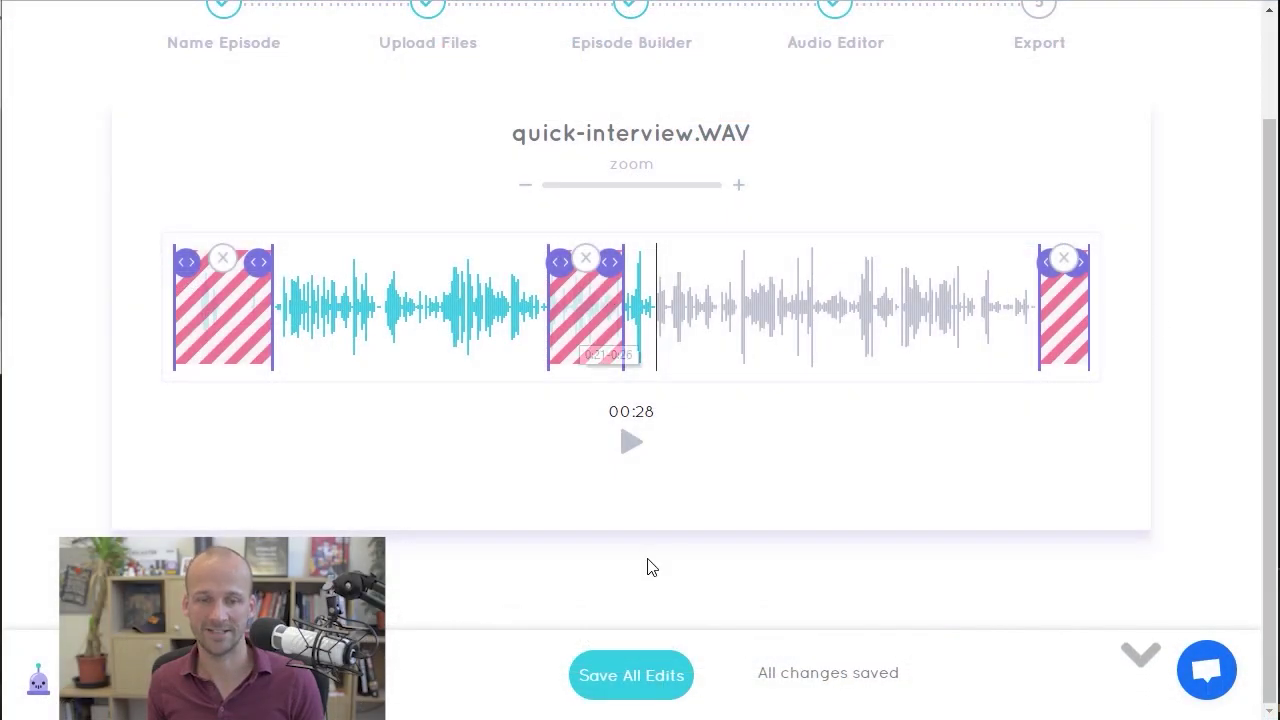
# - Save all edits, export 'Episode about Cats', and return to the Your Episodes list
pyautogui.click(620, 684)
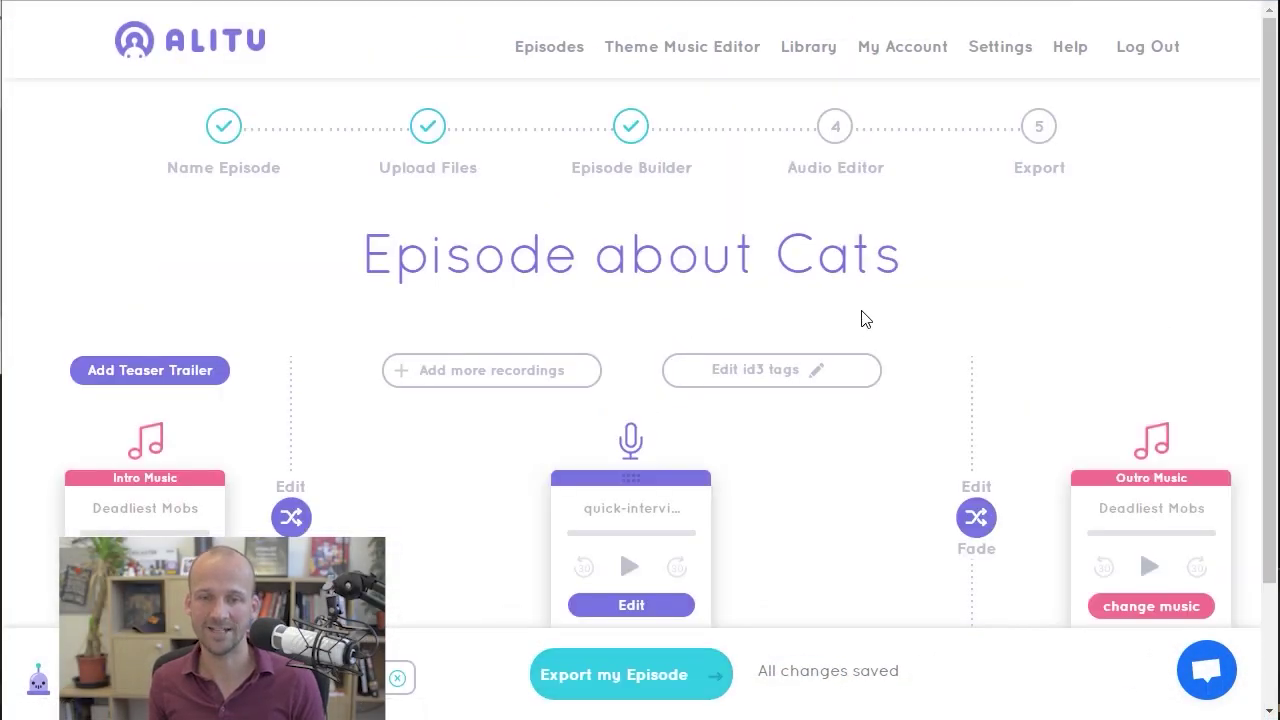
pyautogui.scroll(-1, 866, 410)
pyautogui.scroll(-1, 860, 400)
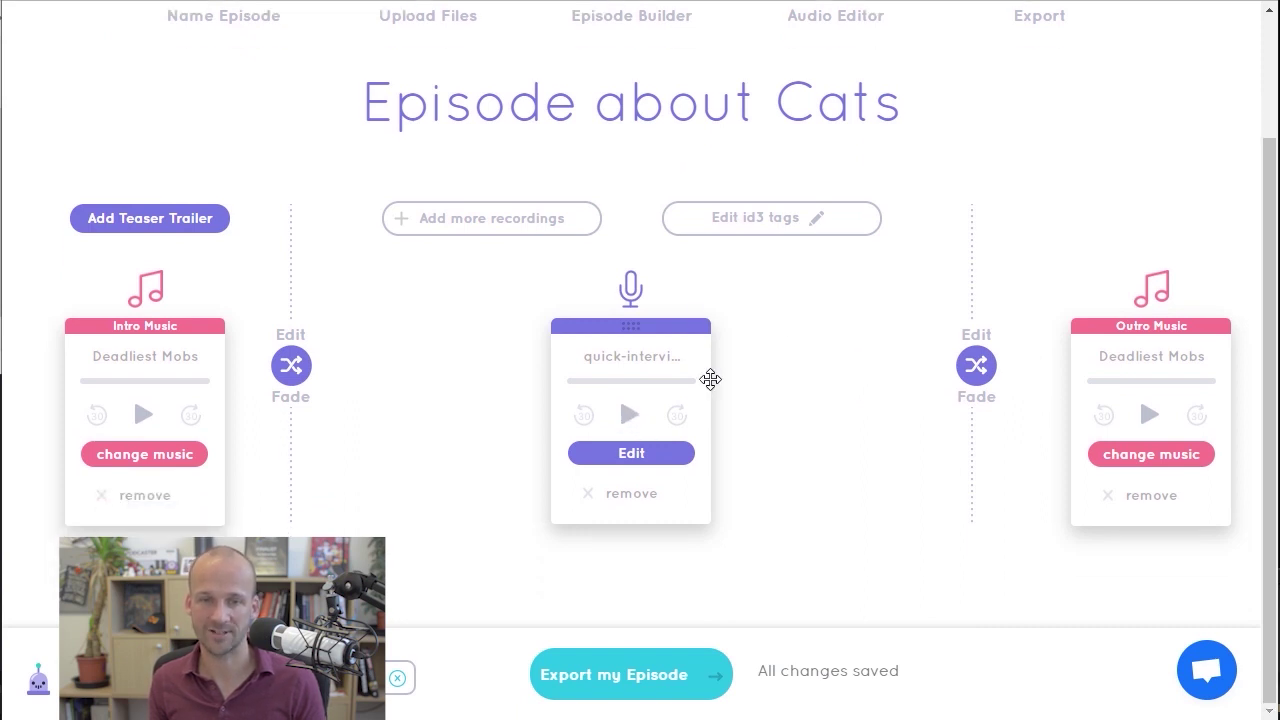
pyautogui.scroll(2, 830, 370)
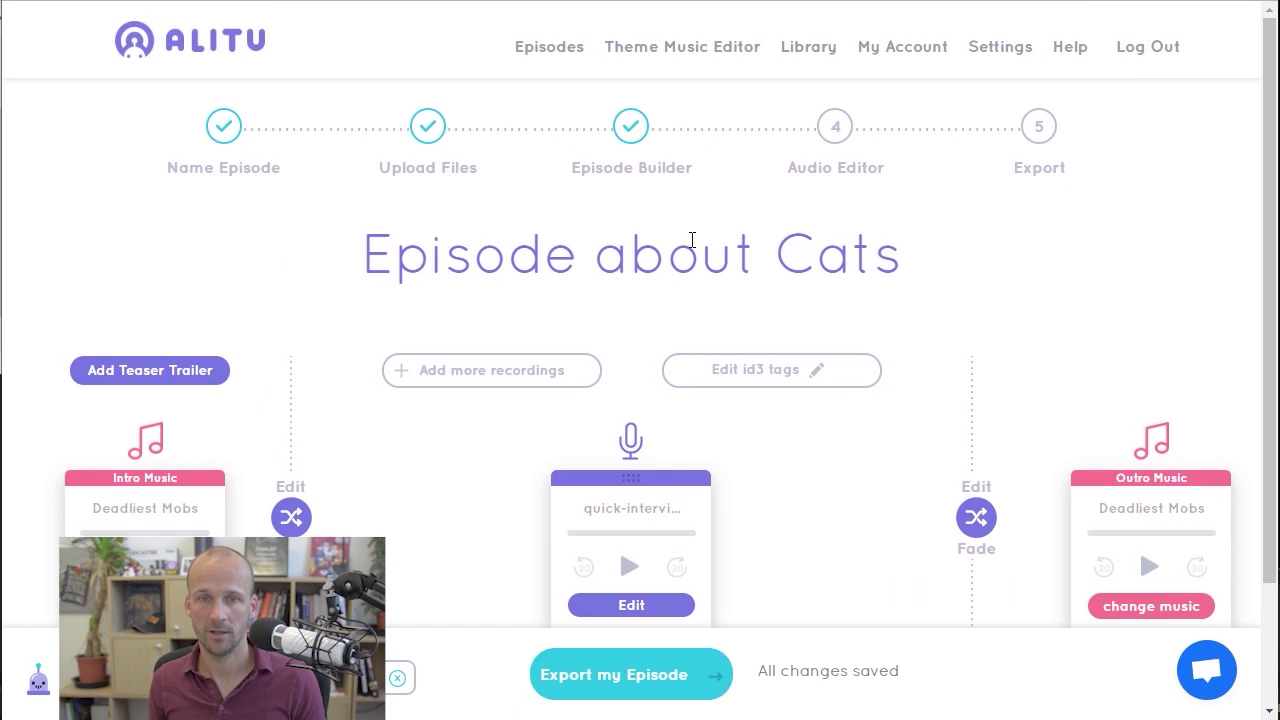
pyautogui.scroll(-1, 692, 238)
pyautogui.click(603, 675)
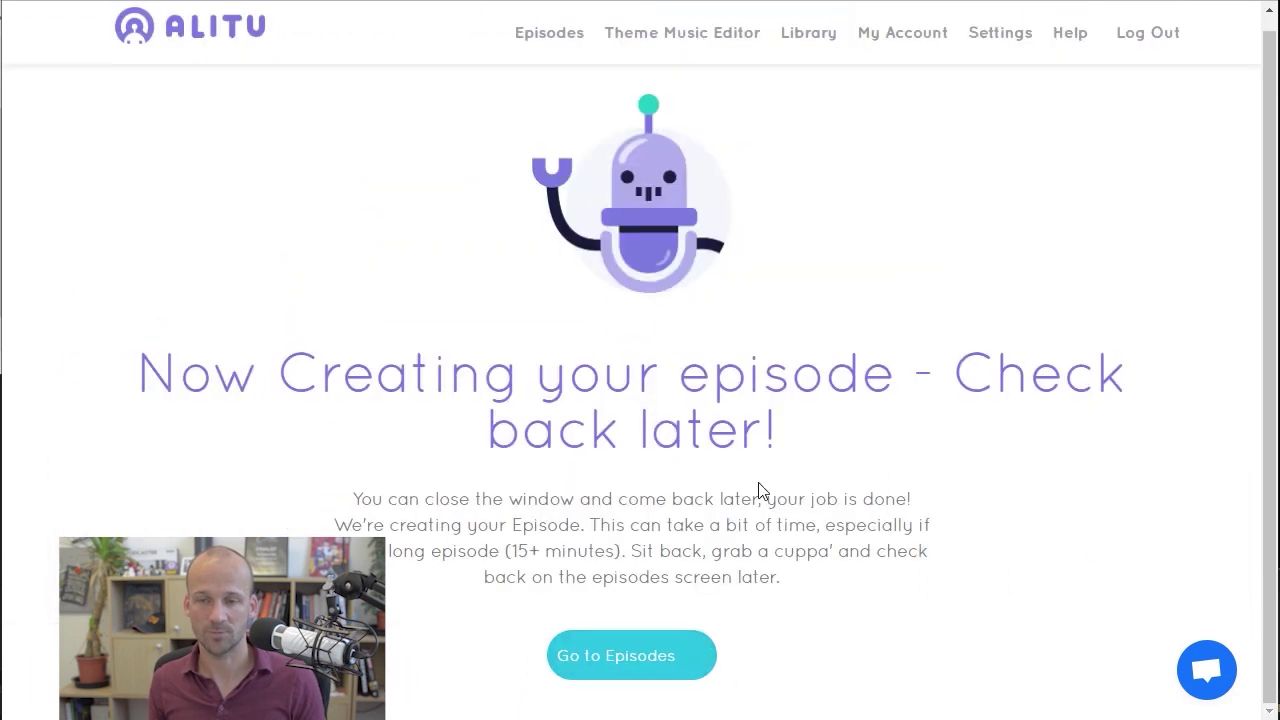
pyautogui.click(625, 655)
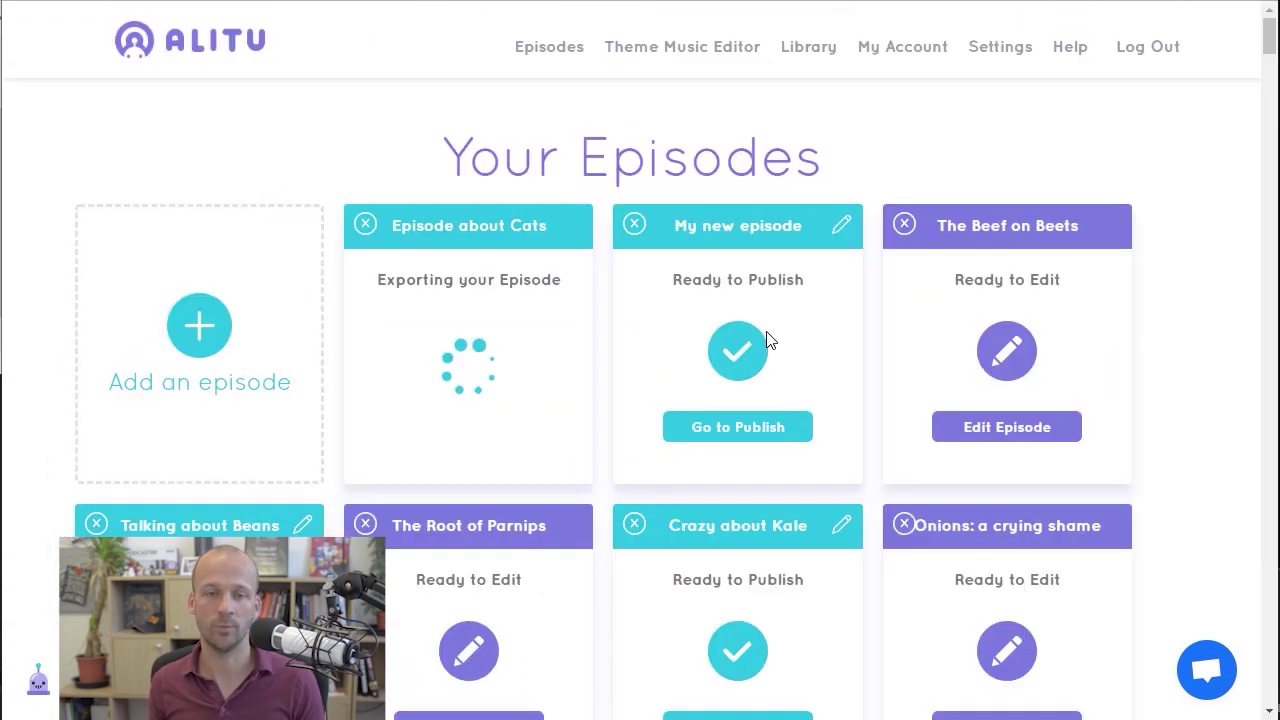